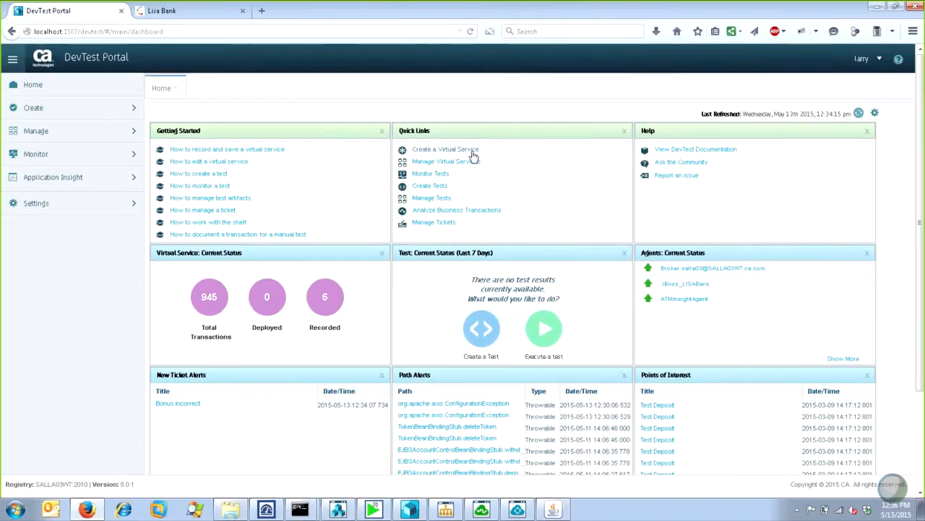
# Start a new HTTP/S website virtual service recording and name it My-Demo.
pyautogui.click(391, 134)
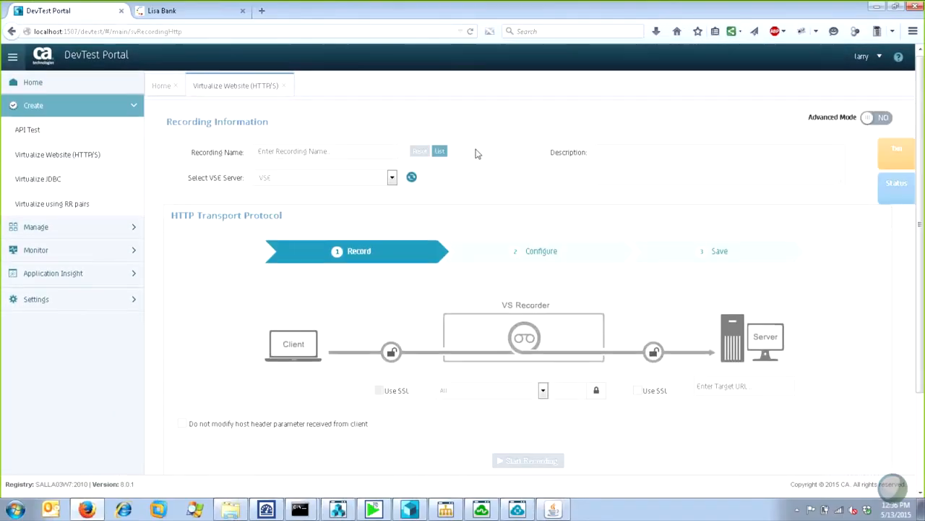
pyautogui.scroll(-2, 475, 154)
pyautogui.scroll(-1, 476, 153)
pyautogui.scroll(1, 476, 153)
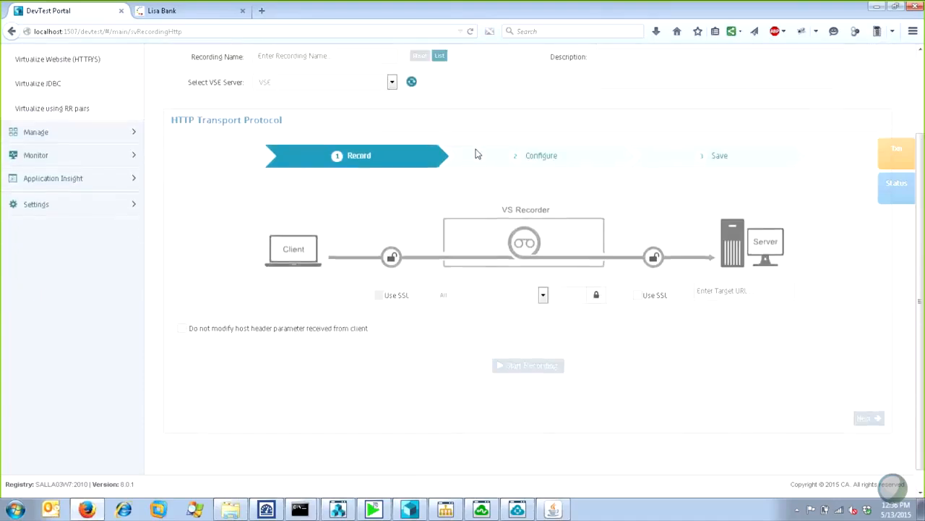
pyautogui.scroll(1, 475, 154)
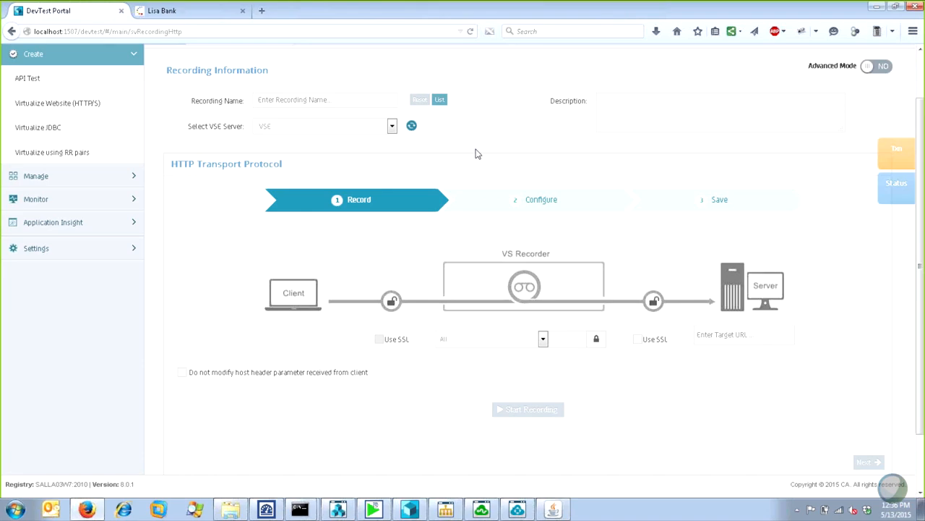
pyautogui.click(370, 105)
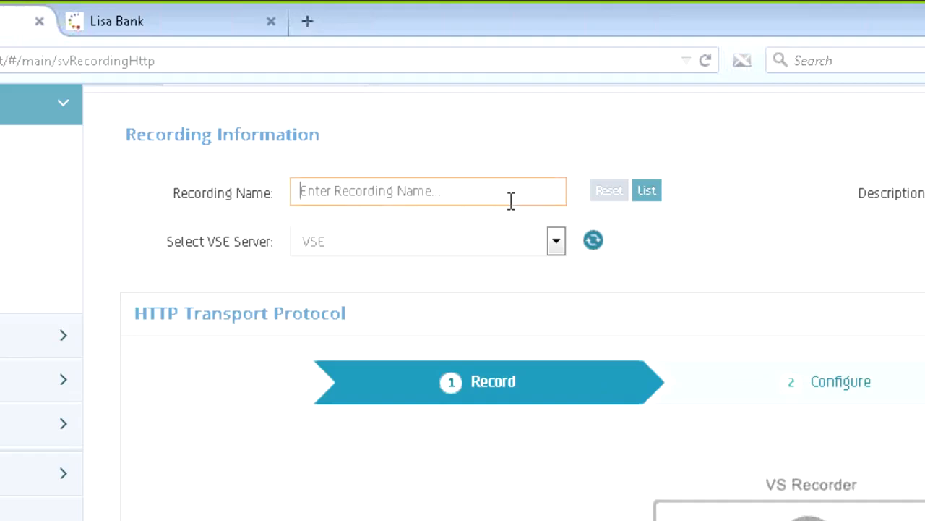
pyautogui.write('My-Demo')
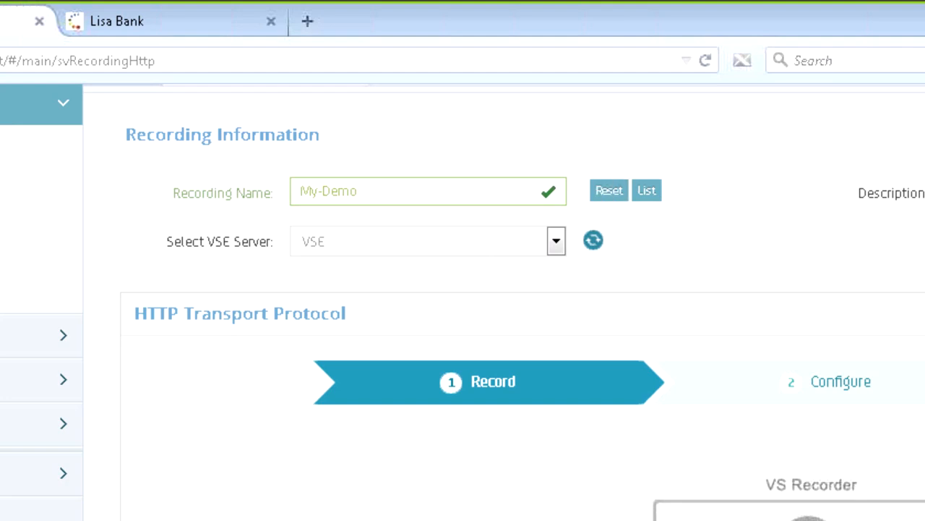
# Enter the recording description "My demonstration of the Service Virtualization solution.".
pyautogui.write('My demo')
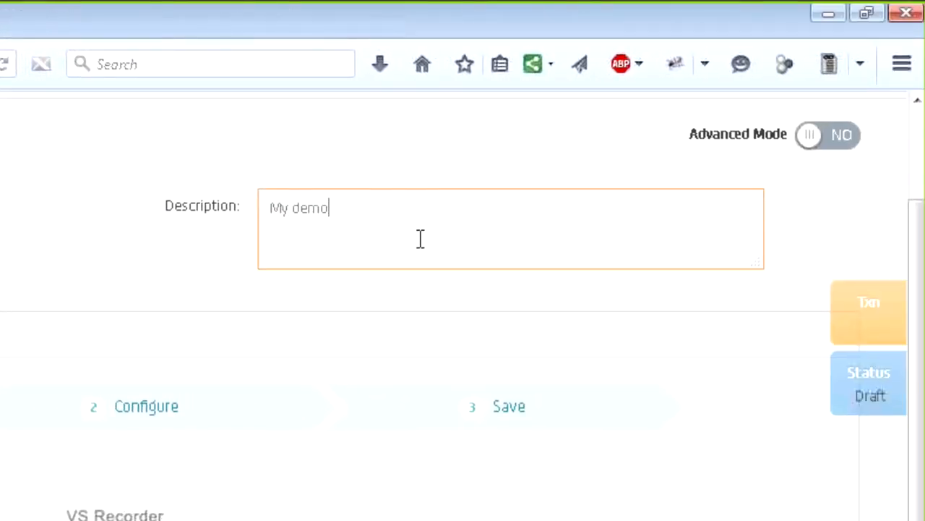
pyautogui.write('nstration of the Servic')
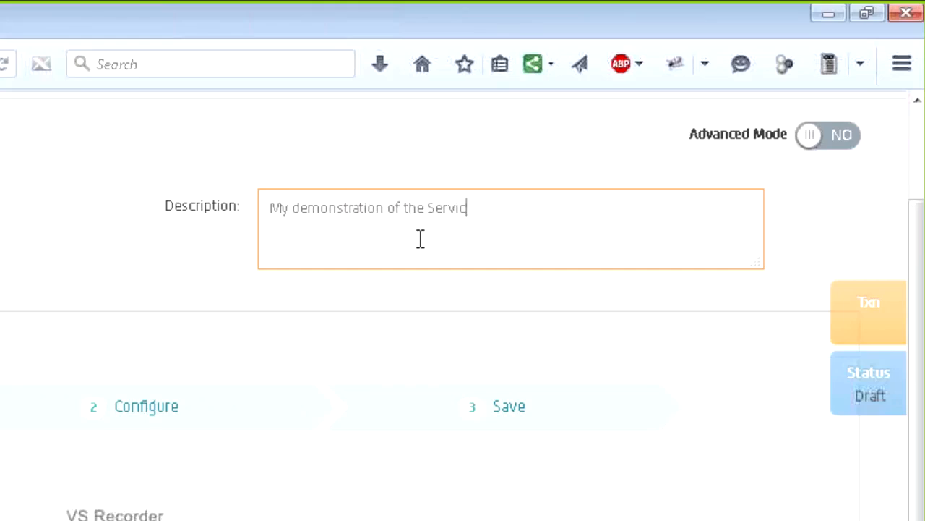
pyautogui.write('e Virtualization solution')
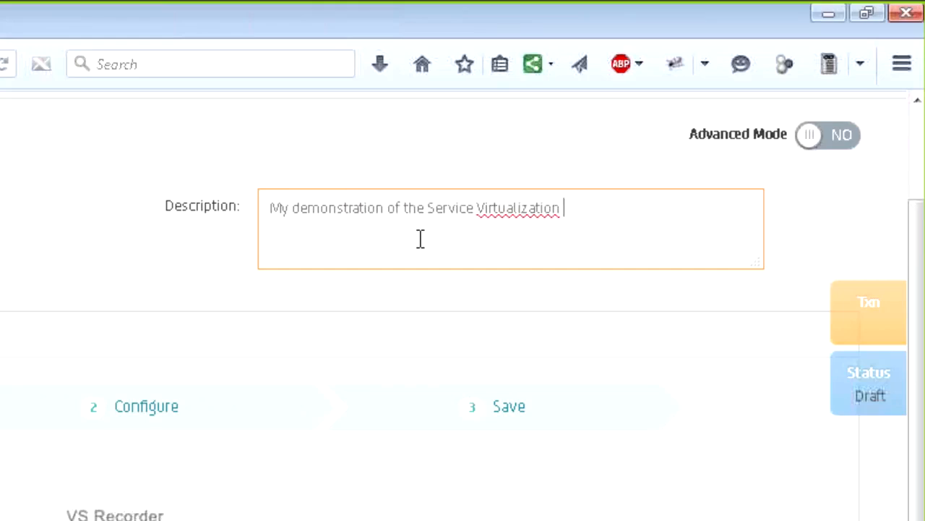
pyautogui.press('BackSpace')
pyautogui.press('BackSpace')
pyautogui.press('BackSpace')
pyautogui.press('BackSpace')
pyautogui.press('BackSpace')
pyautogui.press('BackSpace')
pyautogui.press('BackSpace')
pyautogui.press('BackSpace')
pyautogui.press('BackSpace')
pyautogui.write('solution.')
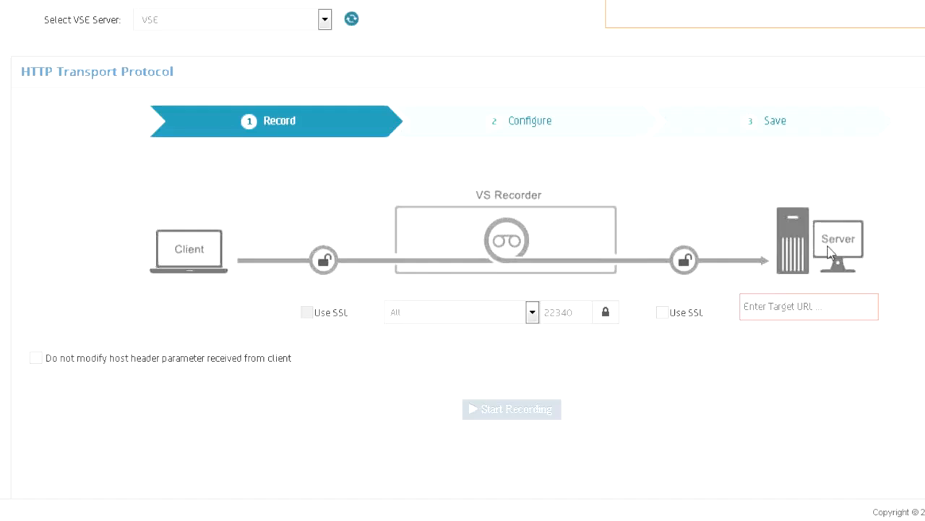
# Start recording with the recorder's listen port unlocked and set to 8001 and the target URL set to localhost:8080.
pyautogui.click(582, 309)
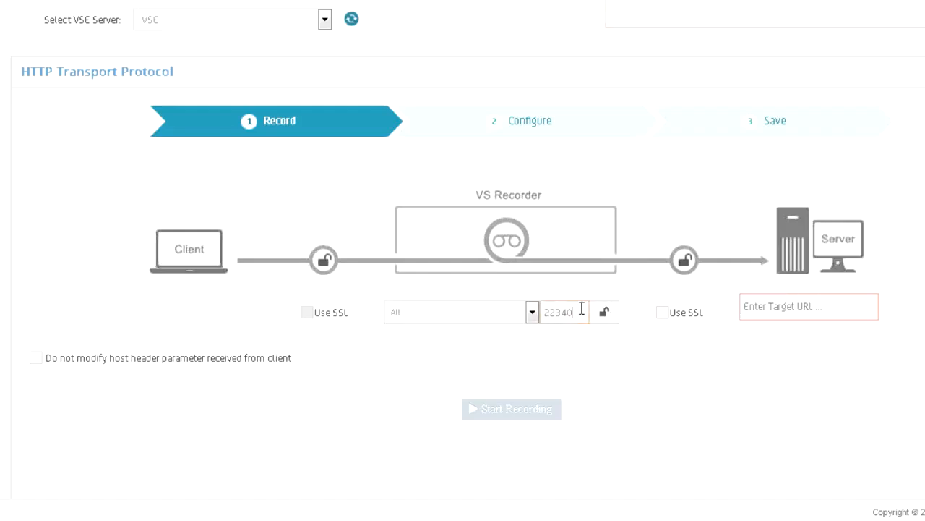
pyautogui.moveTo(581, 309); pyautogui.dragTo(440, 323)
pyautogui.write('8001')
pyautogui.click(756, 305)
pyautogui.write('localhost:8080')
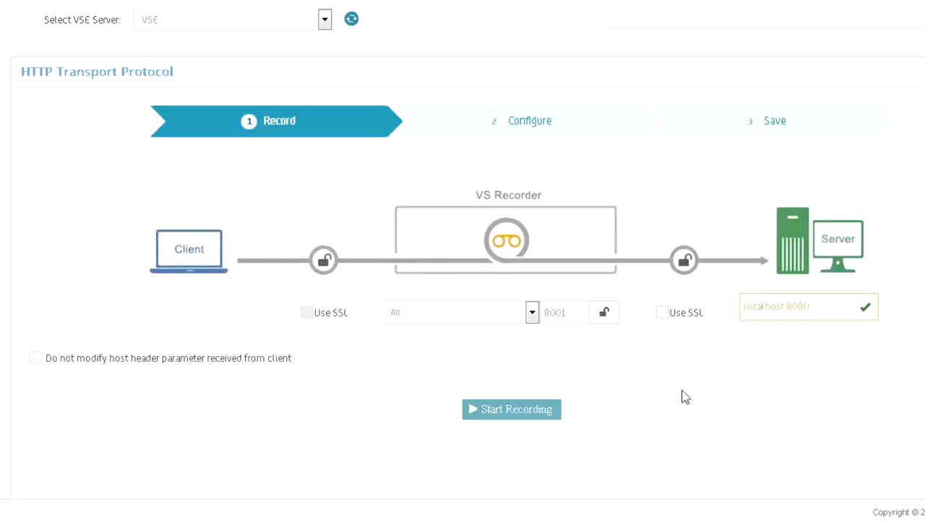
pyautogui.click(548, 410)
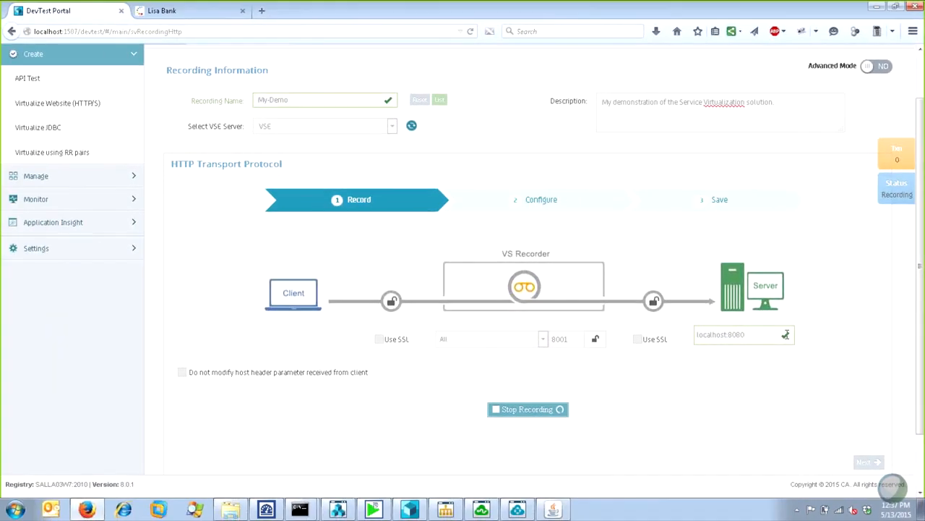
# Switch to the LISAfinancial Kiosk, set its server connection port to 8001 and reset the kiosk.
pyautogui.click(555, 511)
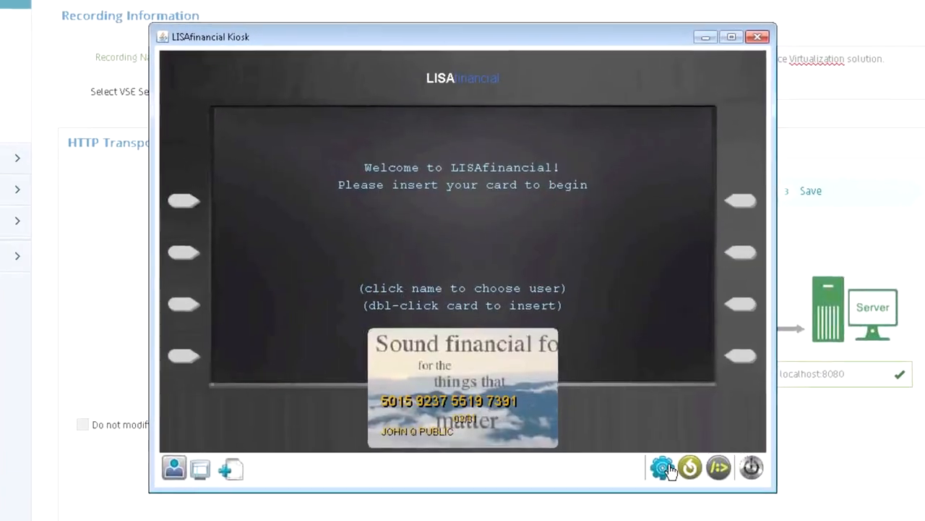
pyautogui.click(669, 468)
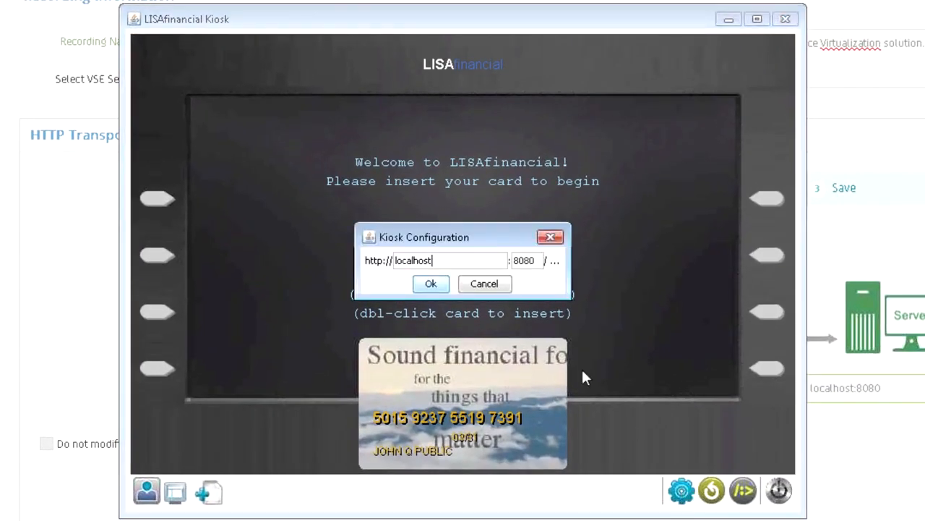
pyautogui.moveTo(539, 262); pyautogui.dragTo(526, 262)
pyautogui.write('01')
pyautogui.click(438, 289)
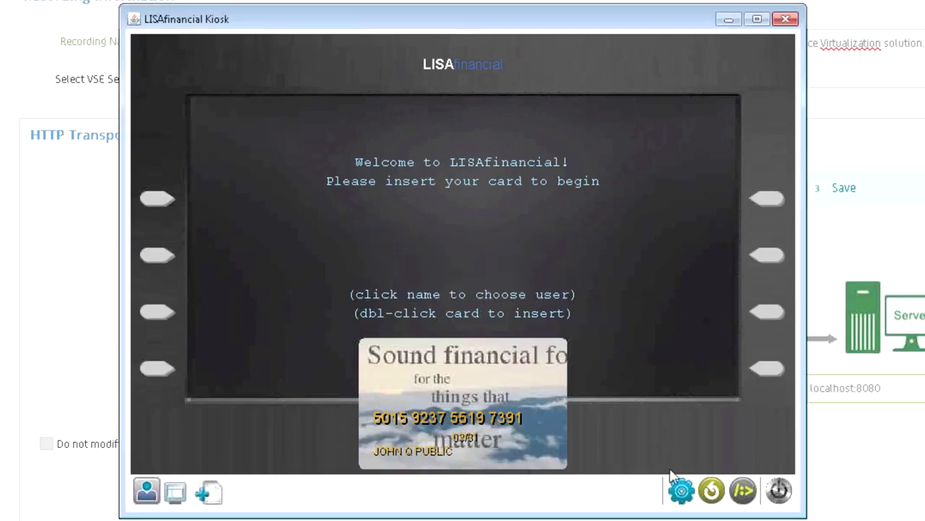
pyautogui.click(712, 491)
# Choose a different cardholder in the kiosk, insert the card and log in with the PIN/password.
pyautogui.click(422, 452)
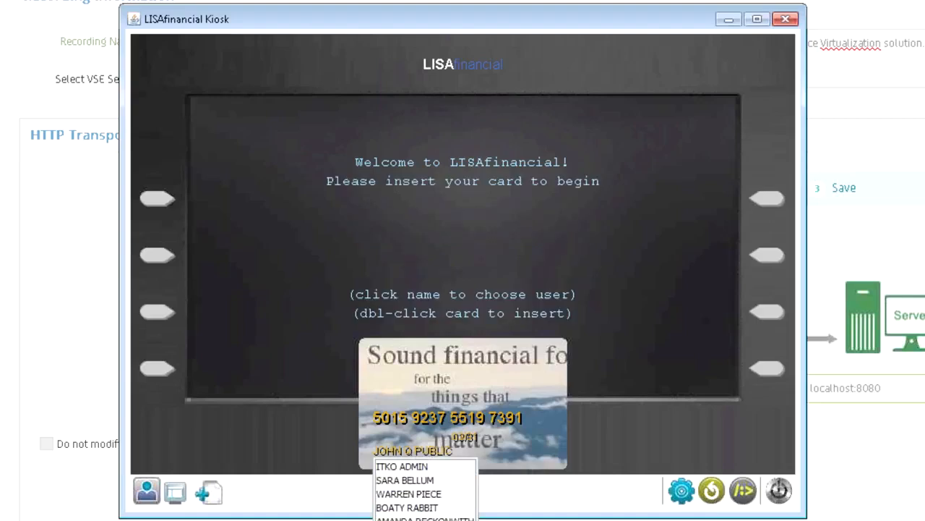
pyautogui.click(427, 519)
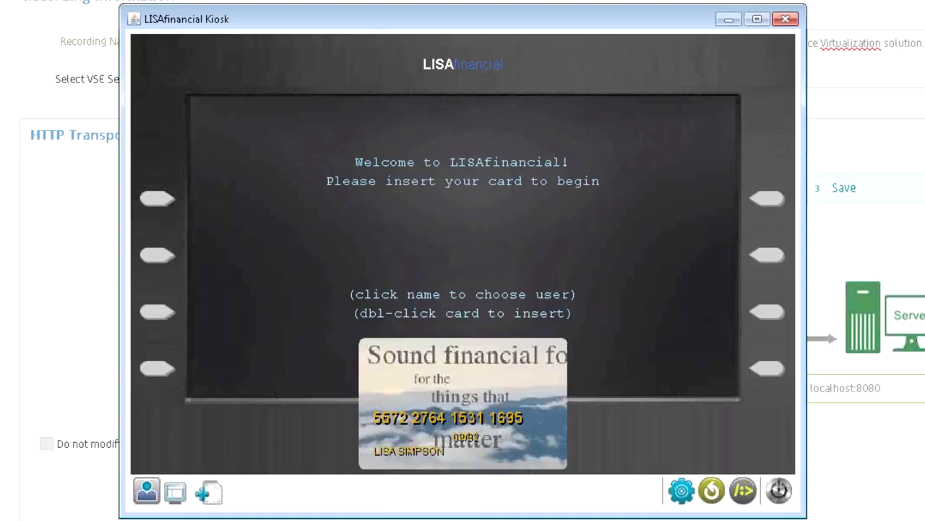
pyautogui.doubleClick(512, 385)
pyautogui.write('******')
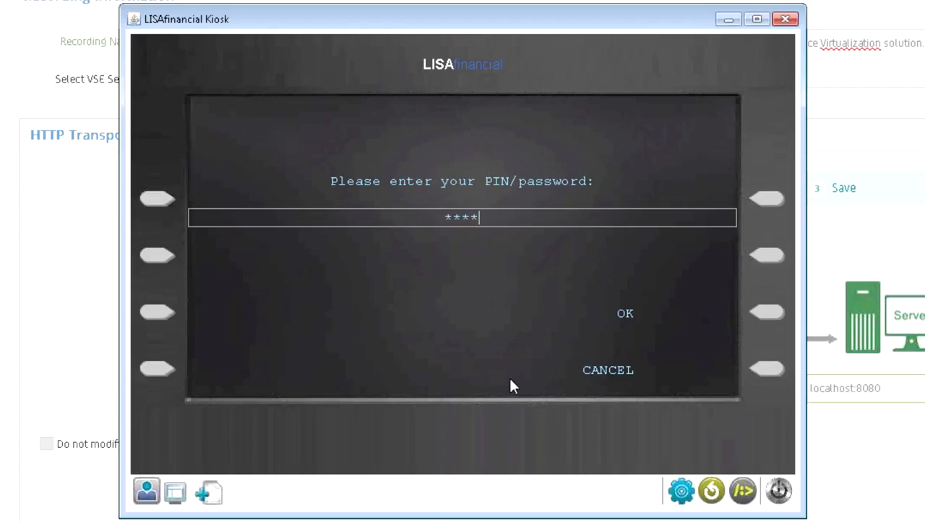
pyautogui.click(768, 312)
# Request the checking account's balance and deposit $100.00 into that account.
pyautogui.click(769, 259)
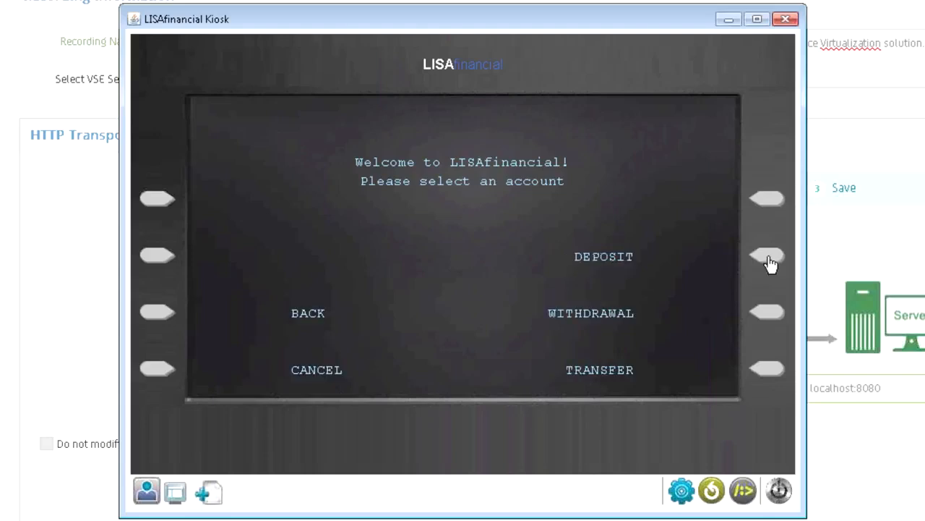
pyautogui.click(767, 200)
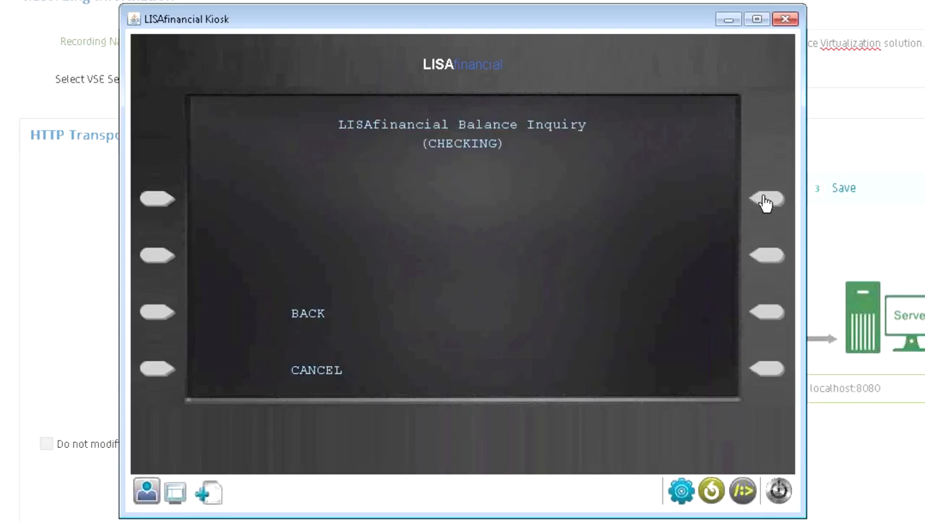
pyautogui.click(145, 316)
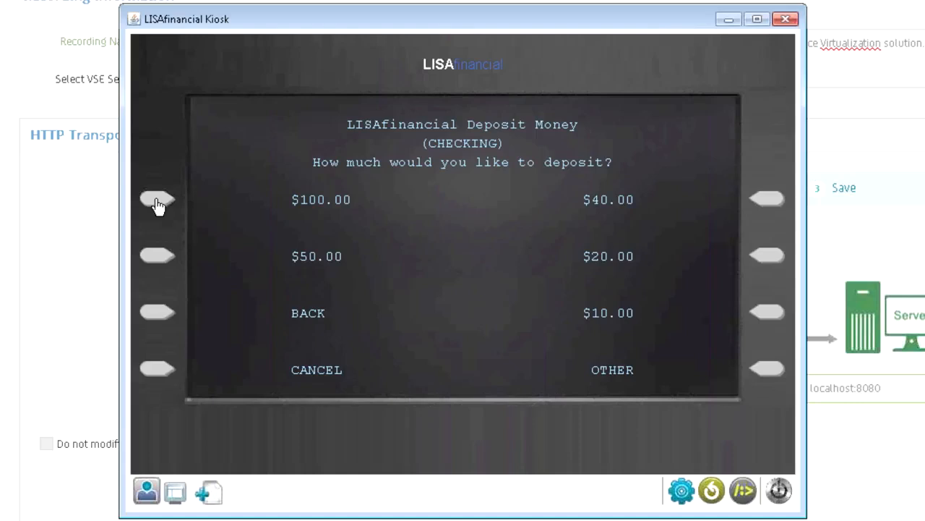
pyautogui.click(157, 203)
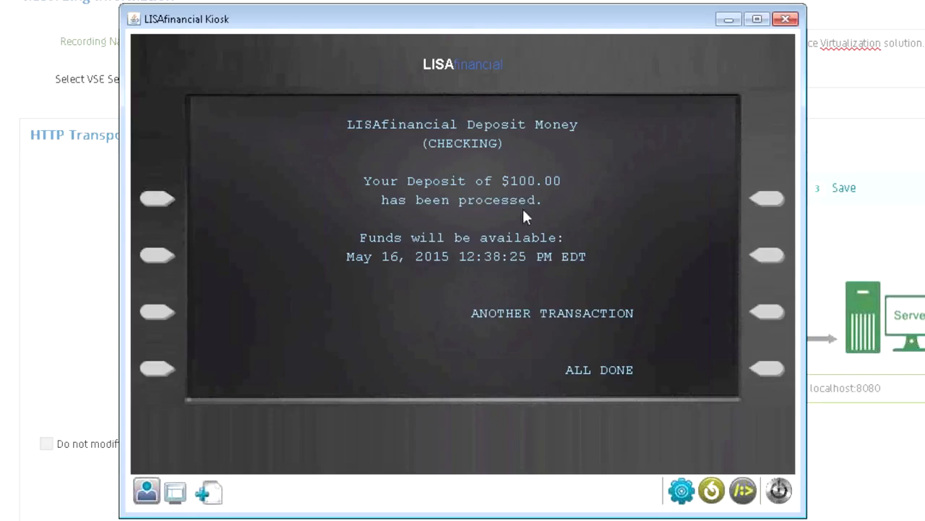
pyautogui.click(774, 318)
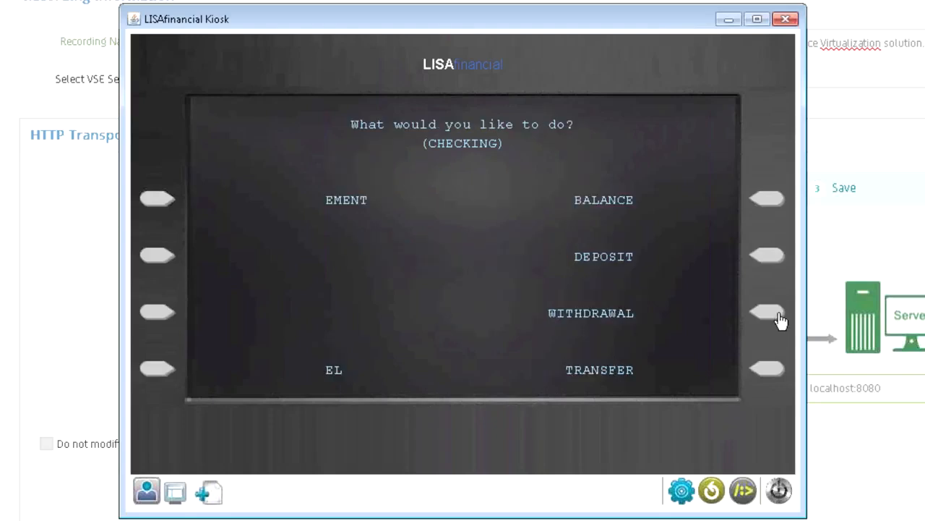
# Withdraw $100.00 from the checking account and end the kiosk session.
pyautogui.click(765, 317)
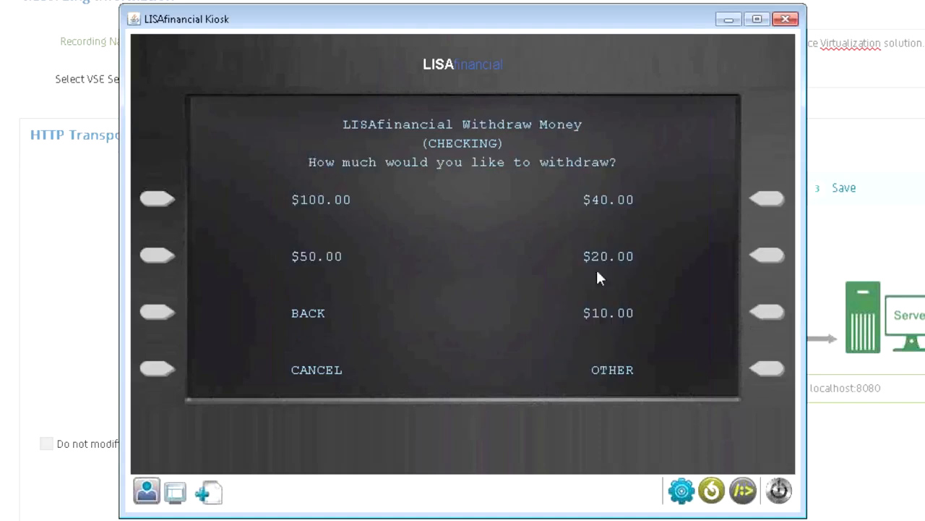
pyautogui.click(166, 201)
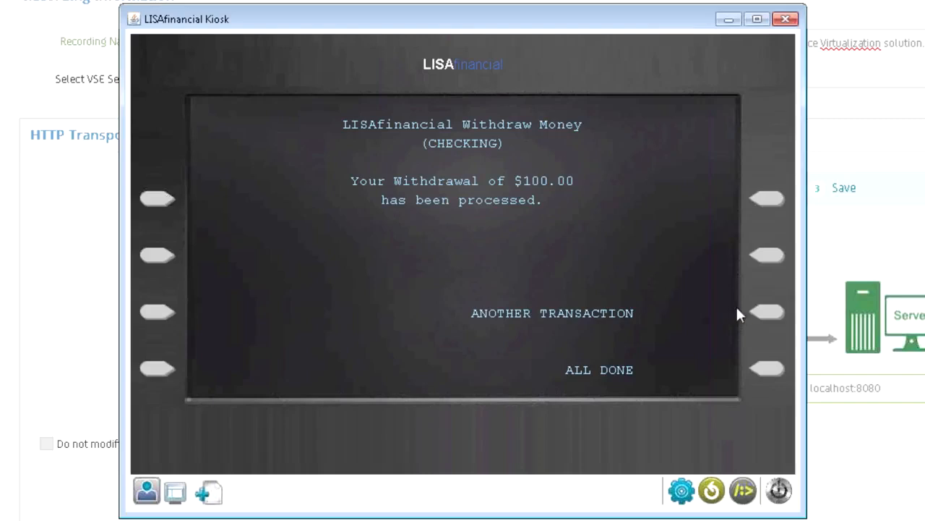
pyautogui.click(768, 316)
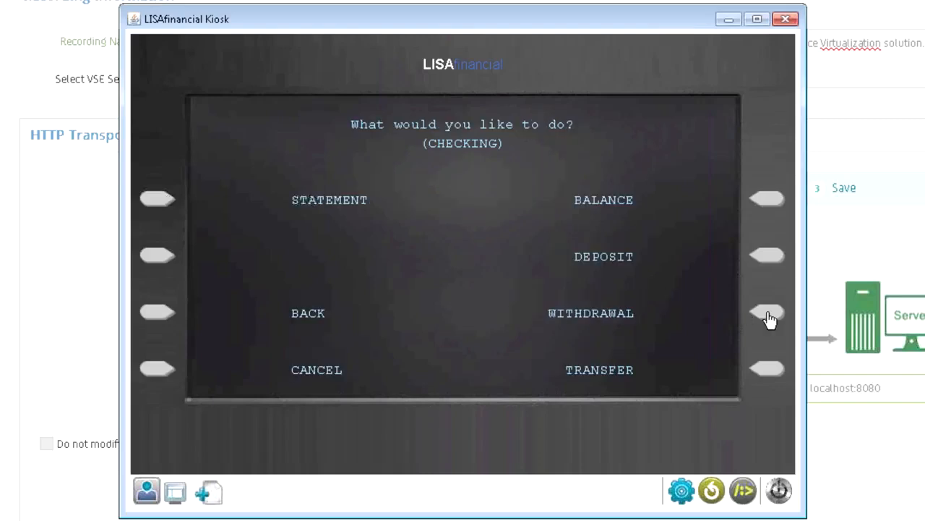
pyautogui.click(166, 372)
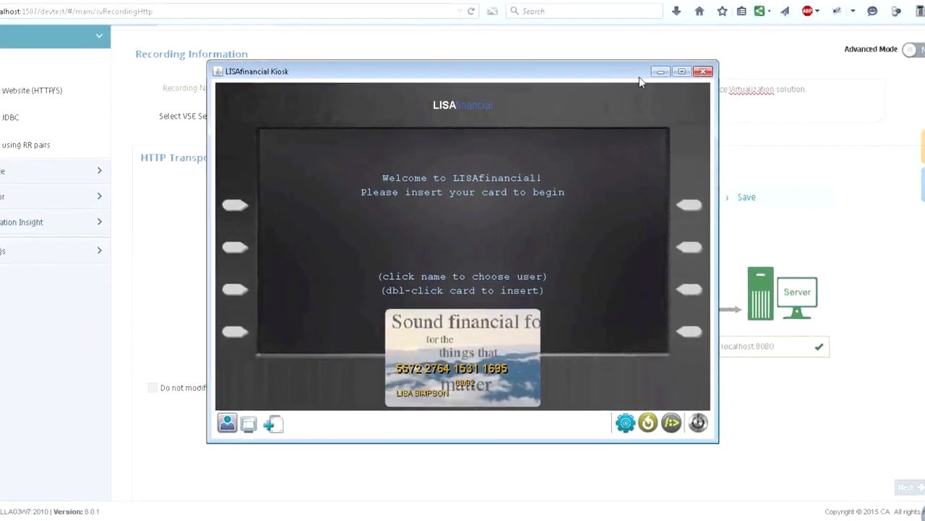
# Return to DevTest Portal, stop the recording and proceed to the Configure stage.
pyautogui.click(660, 72)
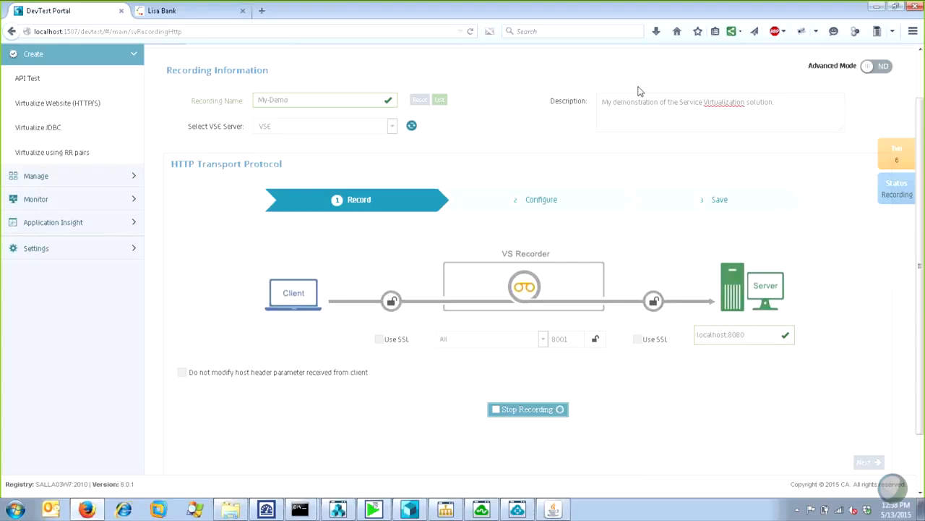
pyautogui.click(554, 411)
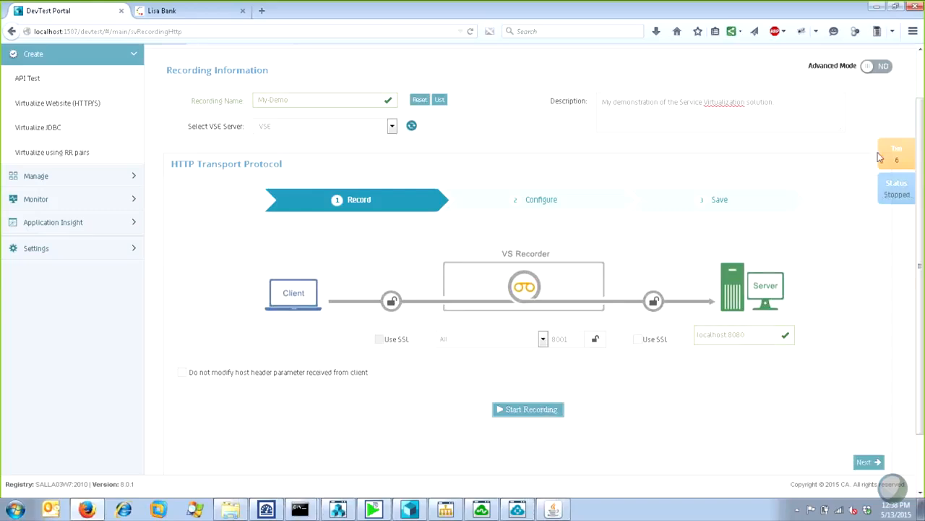
pyautogui.click(868, 461)
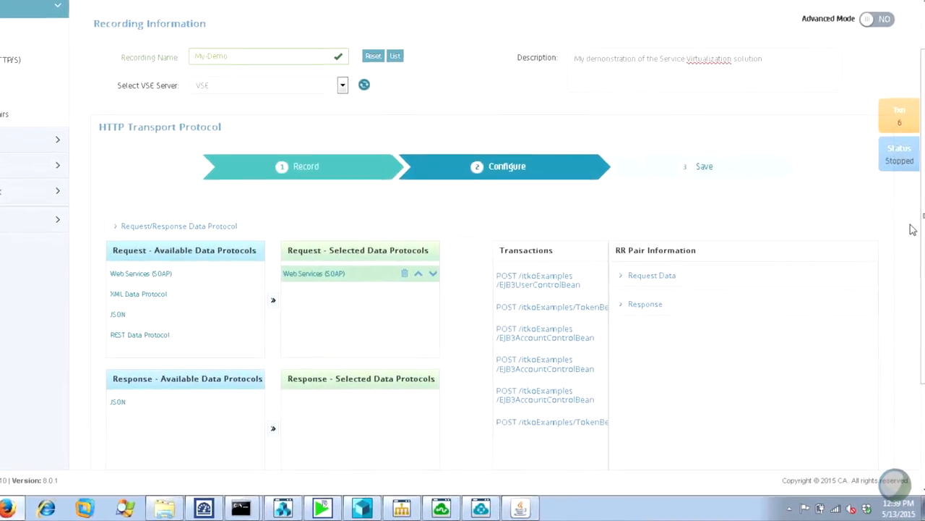
# Examine the request meta data of the fourth recorded transaction, the second EJB3AccountControlBean POST.
pyautogui.scroll(-1, 635, 183)
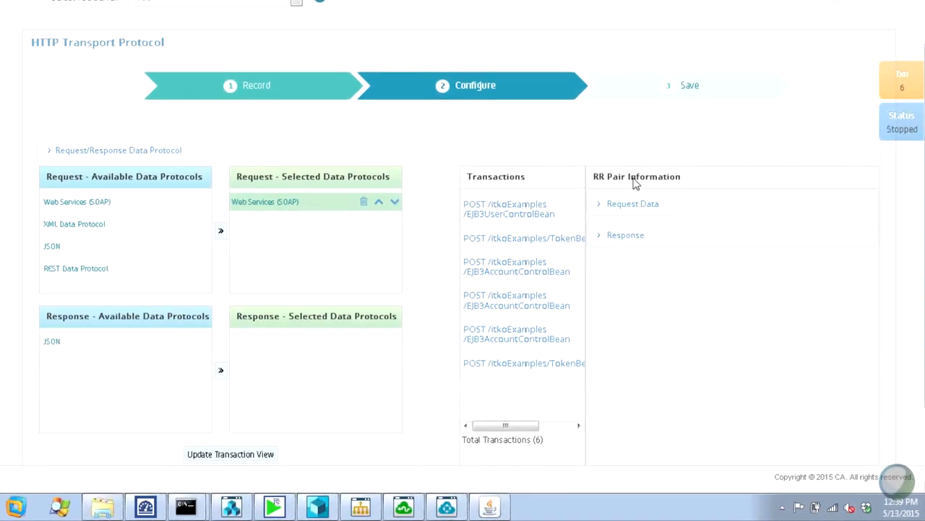
pyautogui.scroll(-1, 635, 183)
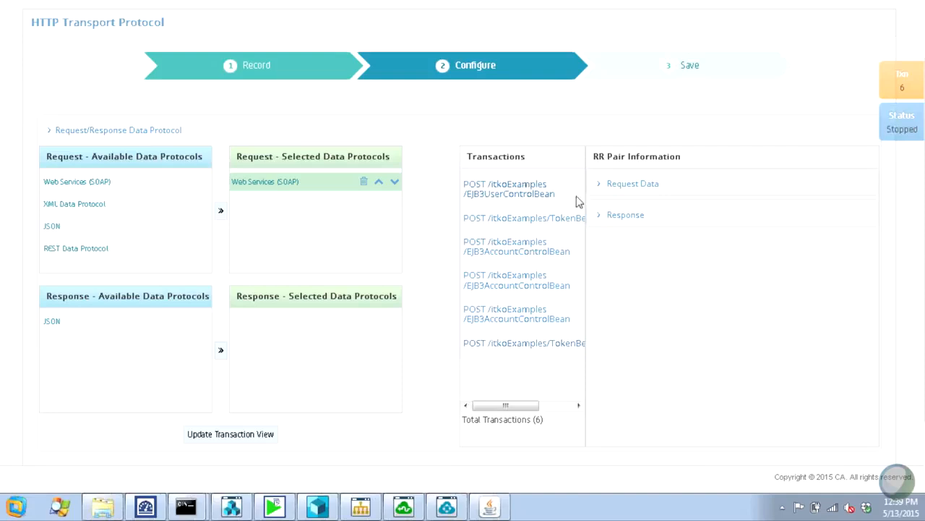
pyautogui.click(528, 279)
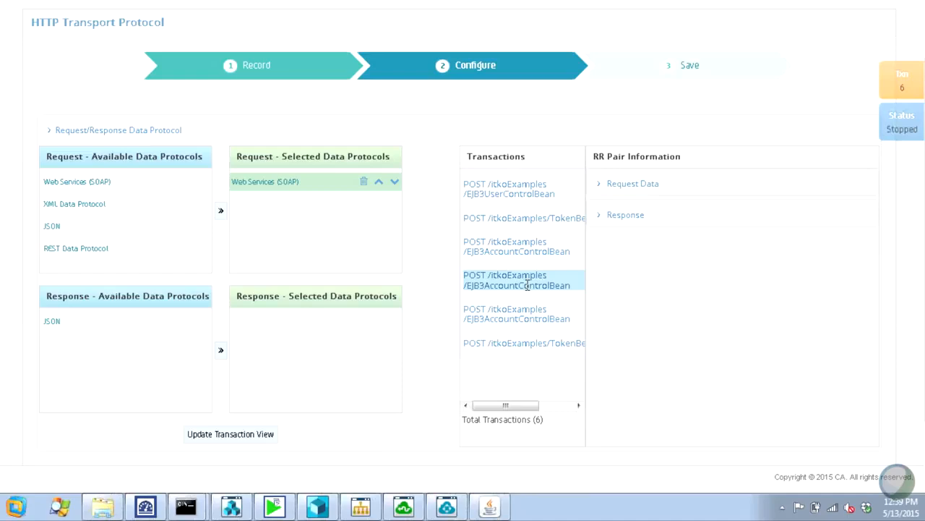
pyautogui.click(609, 183)
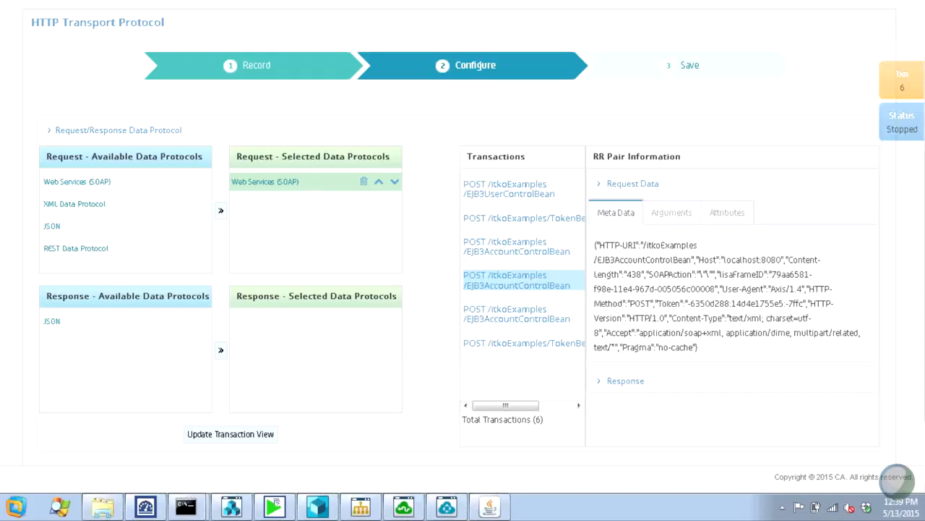
pyautogui.scroll(-3, 864, 434)
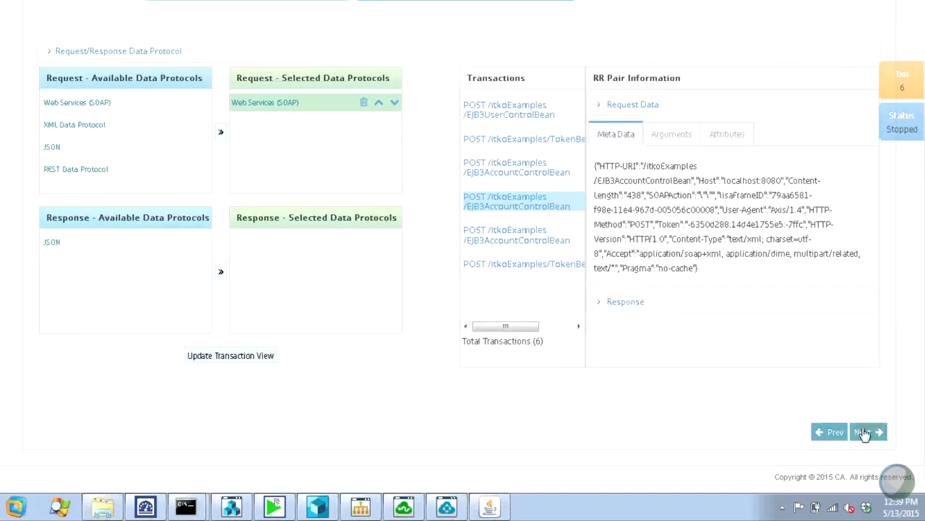
# Save the recorded virtual service to the Sandbox project using the Save & Deploy Virtual Service option.
pyautogui.click(871, 432)
pyautogui.click(119, 188)
pyautogui.click(104, 241)
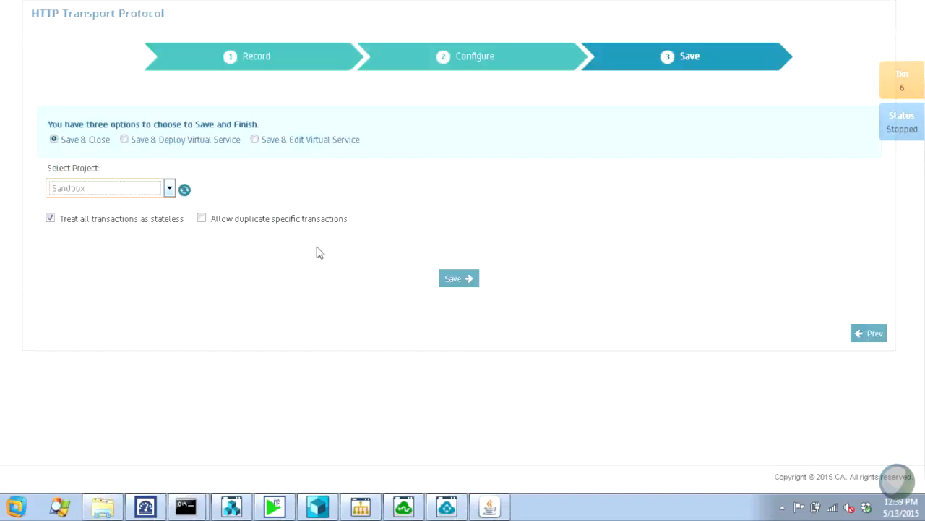
pyautogui.click(124, 140)
pyautogui.click(125, 139)
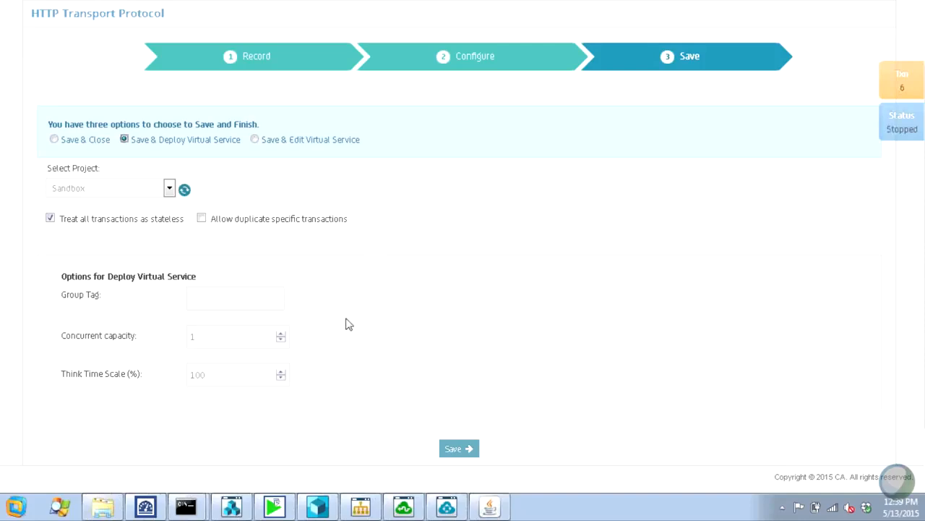
pyautogui.click(454, 450)
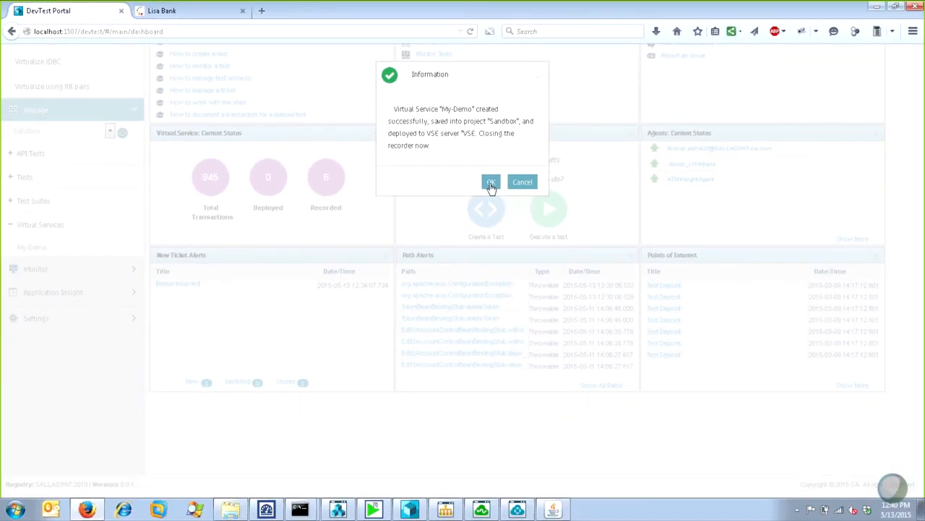
pyautogui.click(490, 184)
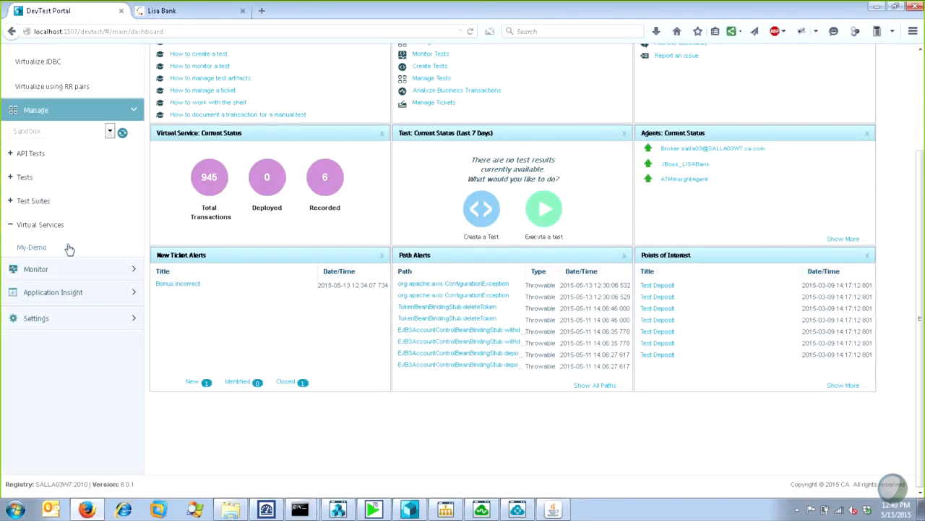
# Open the My-Demo virtual service to examine its stateless signatures and response data.
pyautogui.click(28, 249)
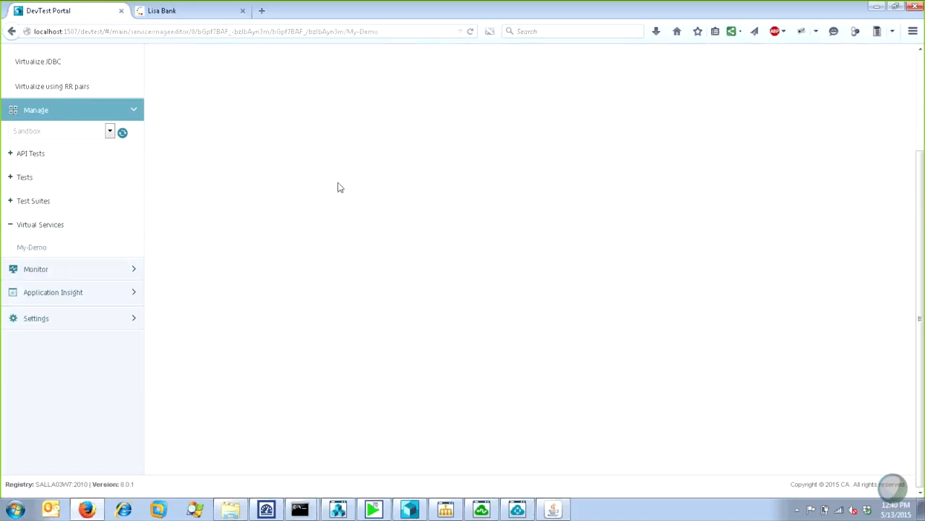
pyautogui.click(71, 250)
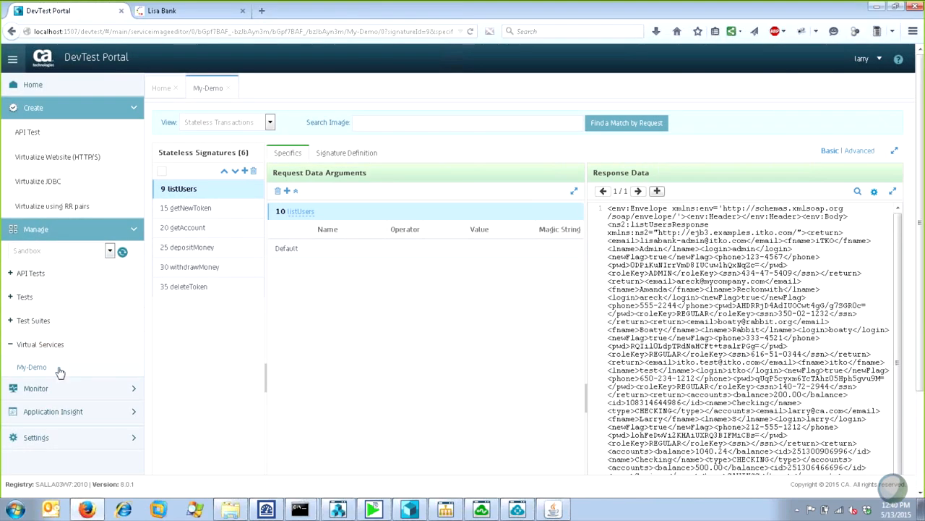
# Open the DevTest Console's Server Console from the portal and log in with the username and password.
pyautogui.click(87, 397)
pyautogui.click(42, 438)
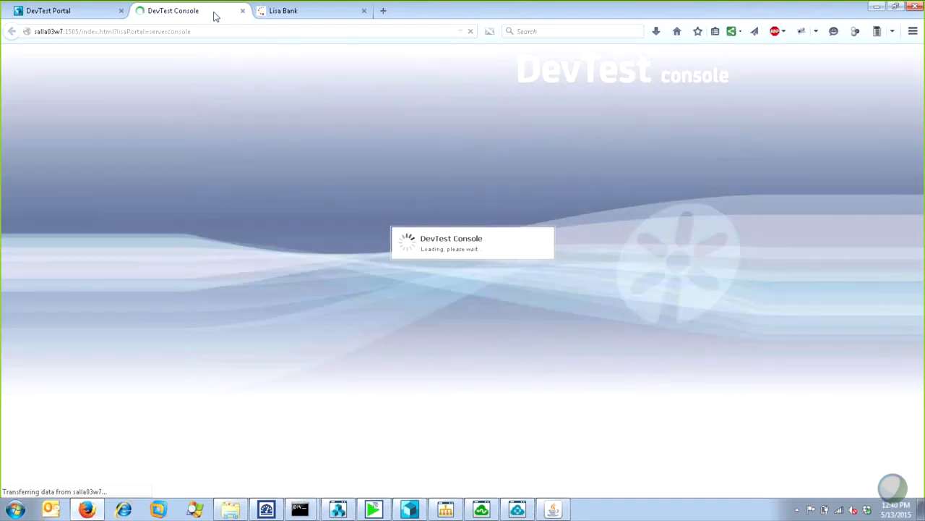
pyautogui.write('larry')
pyautogui.press('Tab')
pyautogui.write('•••••')
pyautogui.press('Return')
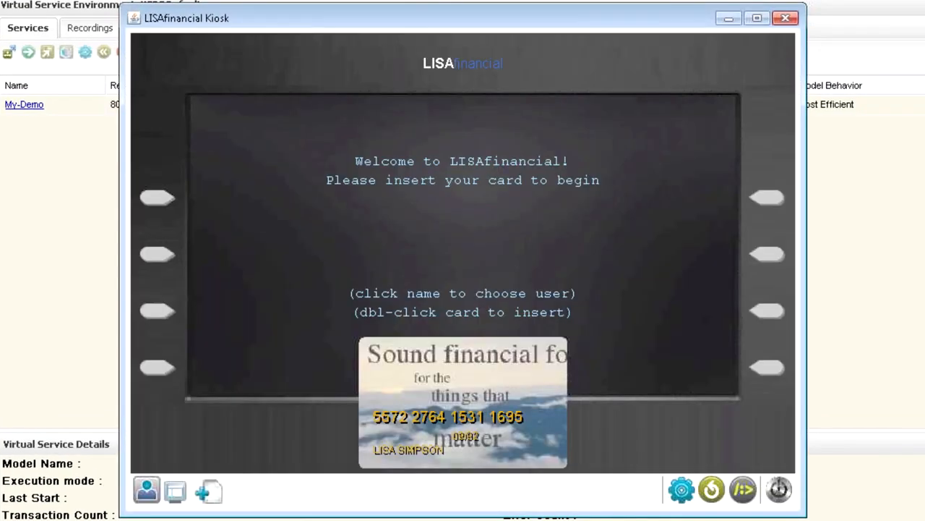
# Check the LISAfinancial Kiosk's connection configuration, then insert the card and sign in with the PIN/password.
pyautogui.click(675, 493)
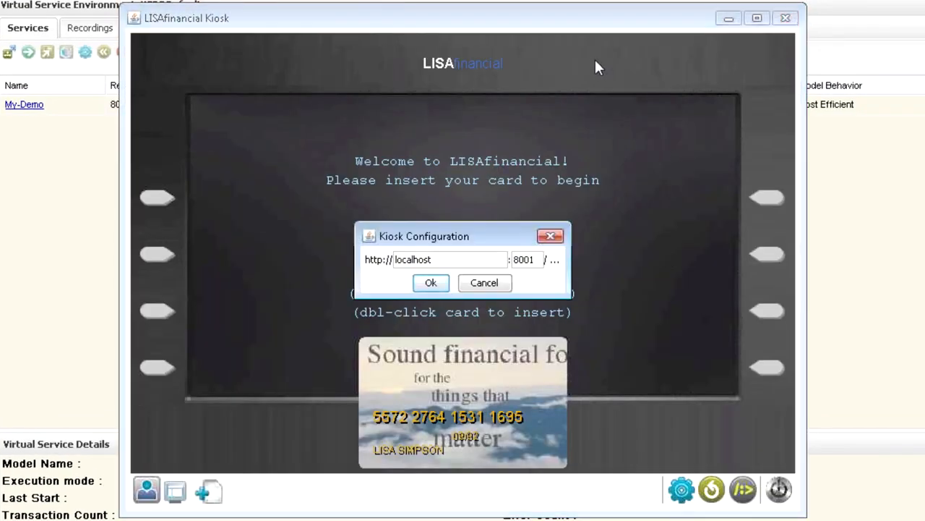
pyautogui.click(466, 283)
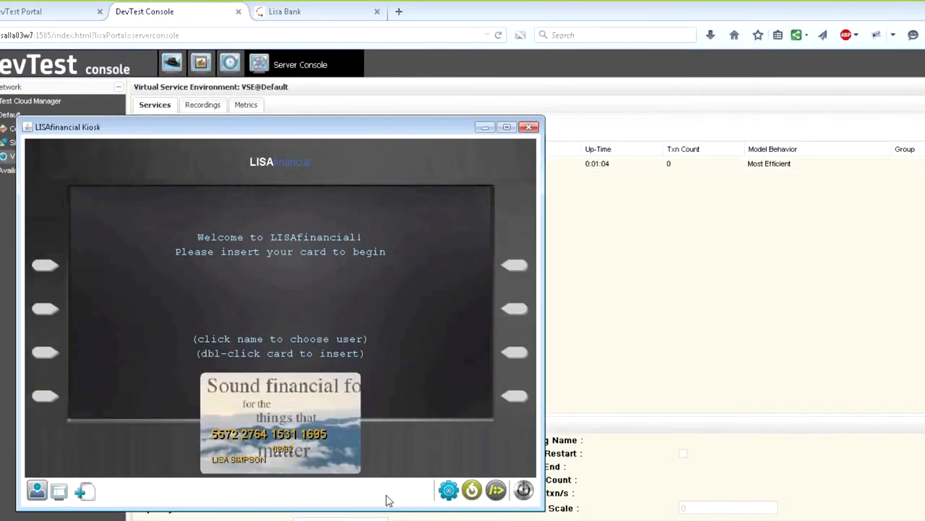
pyautogui.doubleClick(278, 422)
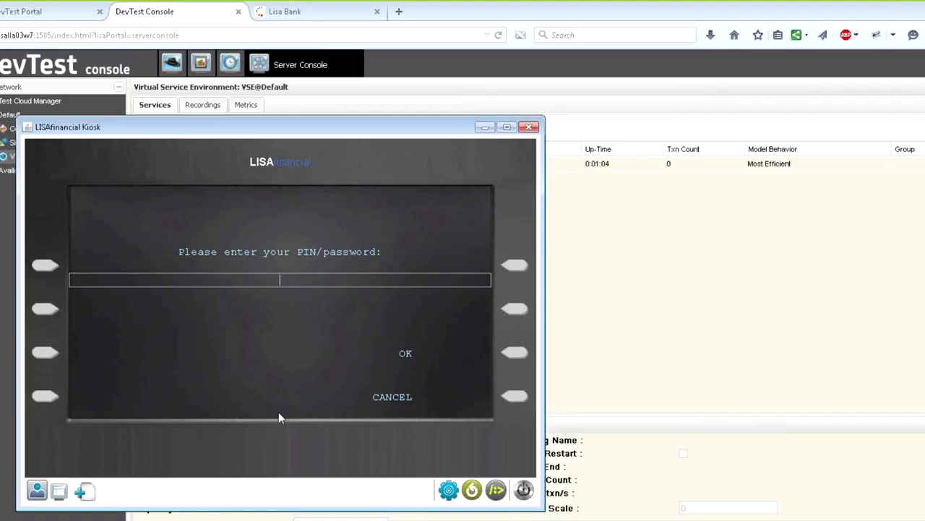
pyautogui.write('******')
pyautogui.click(516, 353)
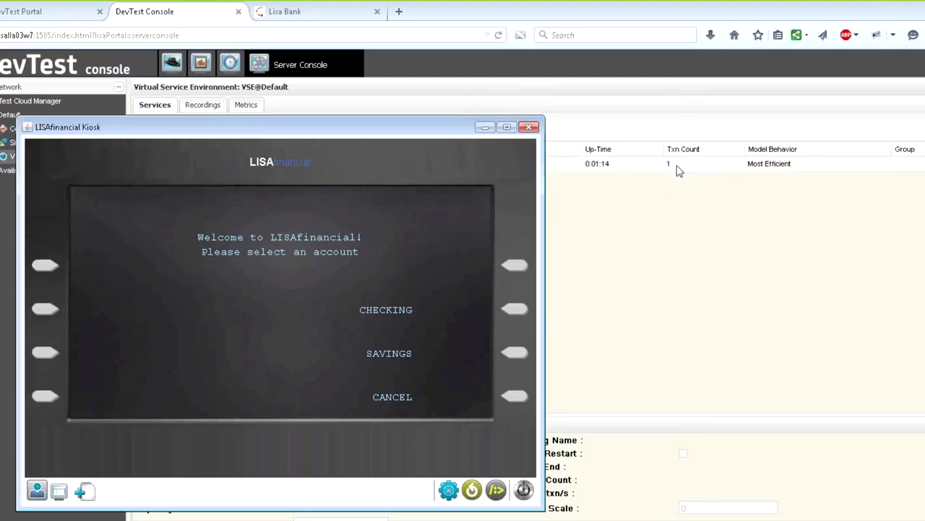
# Request the checking account's balance and deposit $40.00 into that account.
pyautogui.click(515, 314)
pyautogui.click(516, 270)
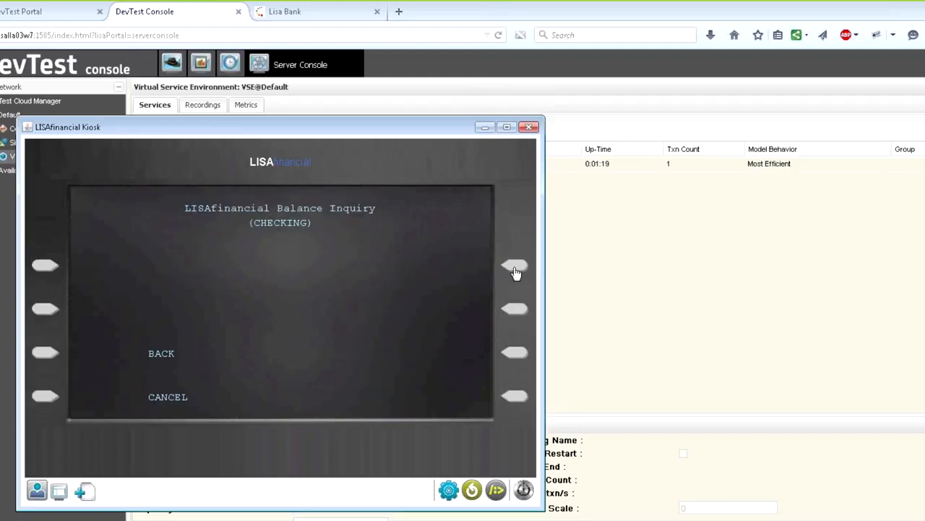
pyautogui.click(59, 353)
pyautogui.click(515, 309)
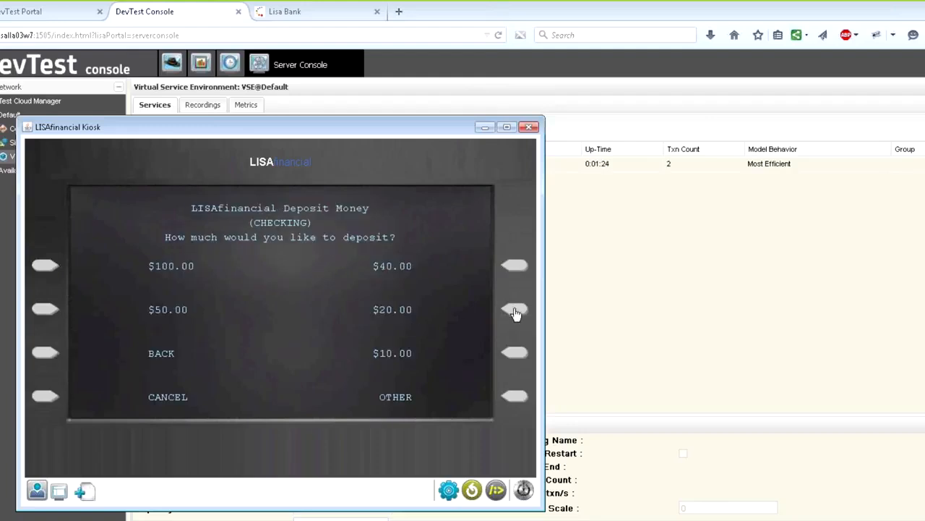
pyautogui.click(515, 267)
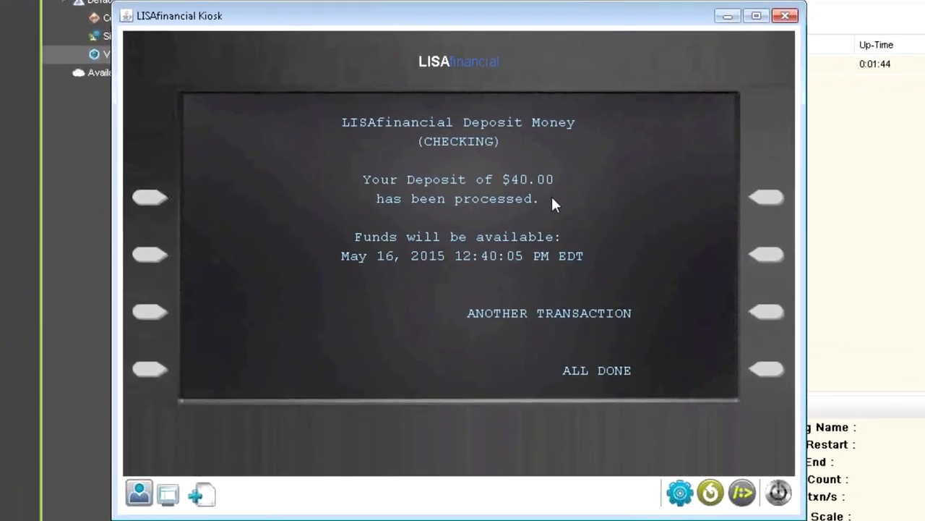
# Start another transaction and withdraw $20.00 from the checking account.
pyautogui.click(768, 320)
pyautogui.click(769, 316)
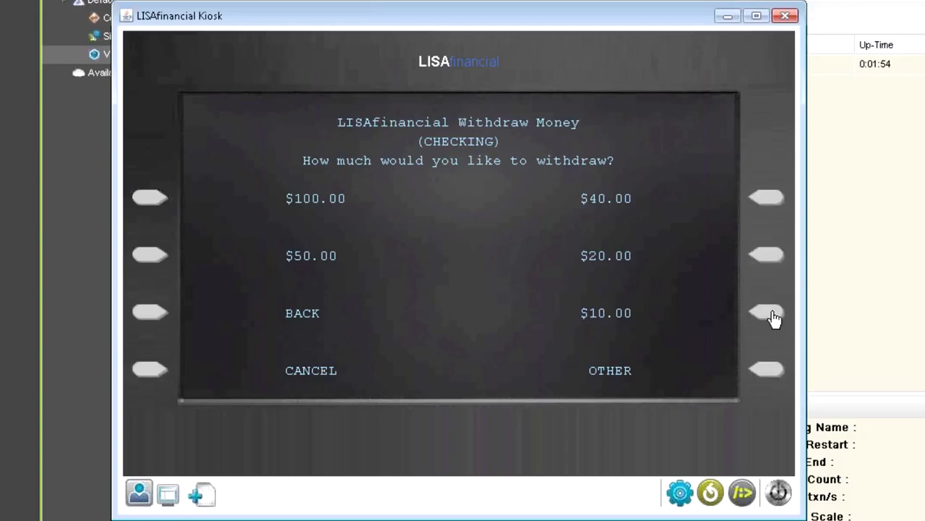
pyautogui.click(775, 256)
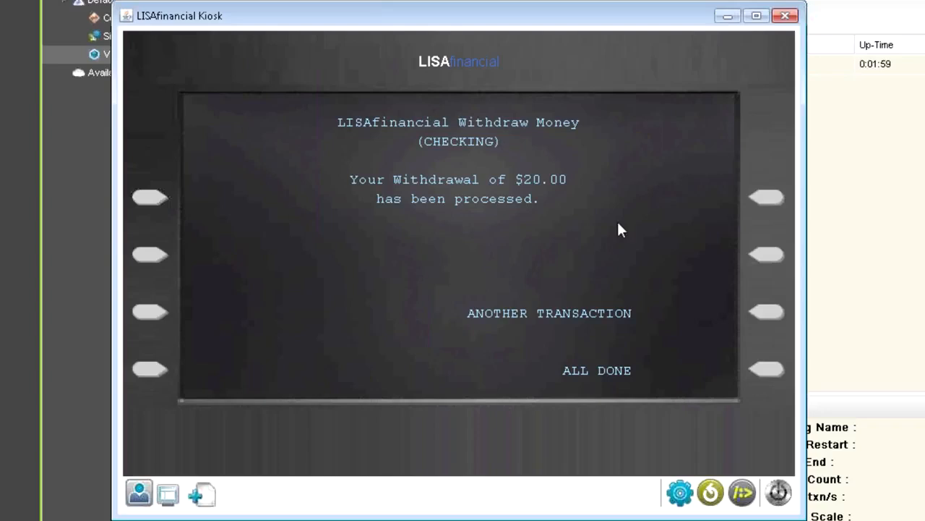
# End the kiosk session and return to the VSE services list in DevTest Console.
pyautogui.click(766, 316)
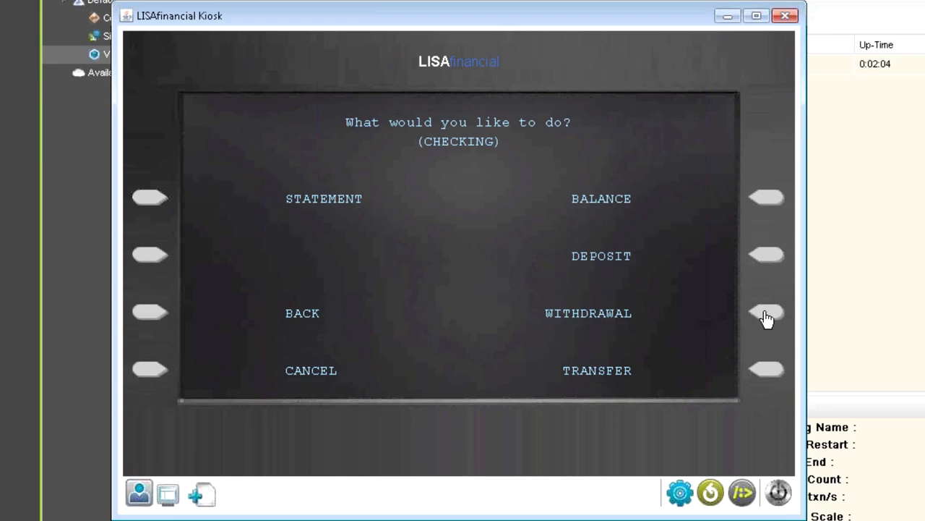
pyautogui.click(145, 379)
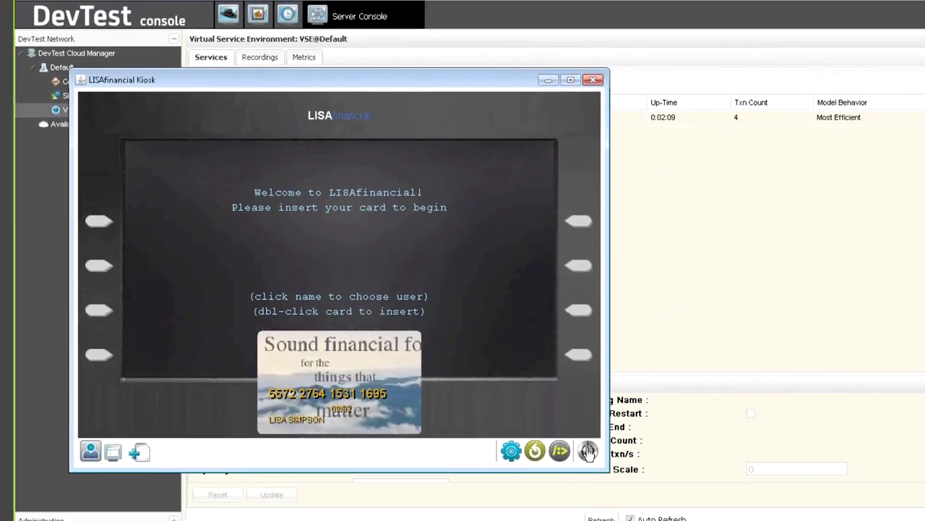
pyautogui.click(587, 452)
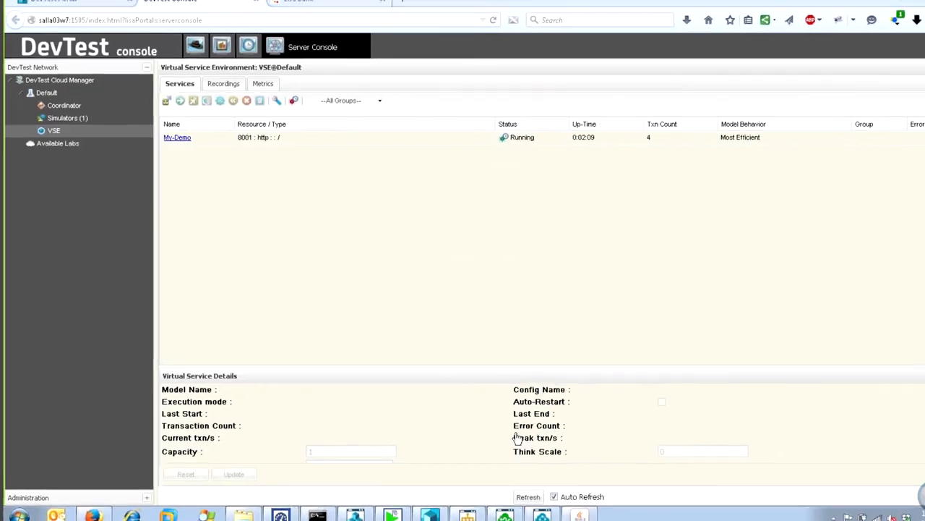